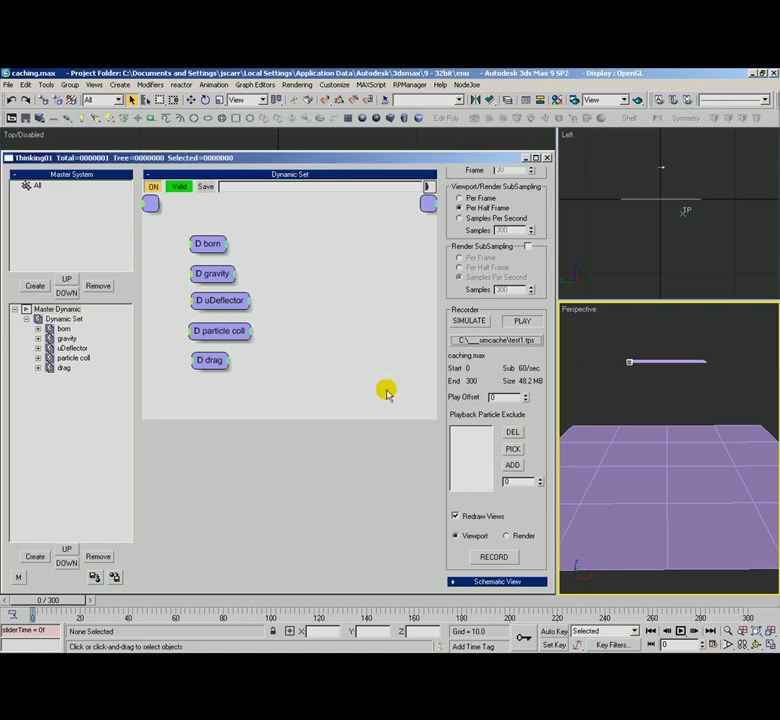
Set the recorder's Play Offset to 100 and scrub the timeline to check the offset cache playback.
mouse_move(54, 601)
mouse_down()
mouse_move(80, 601)
mouse_move(52, 604)
mouse_up()
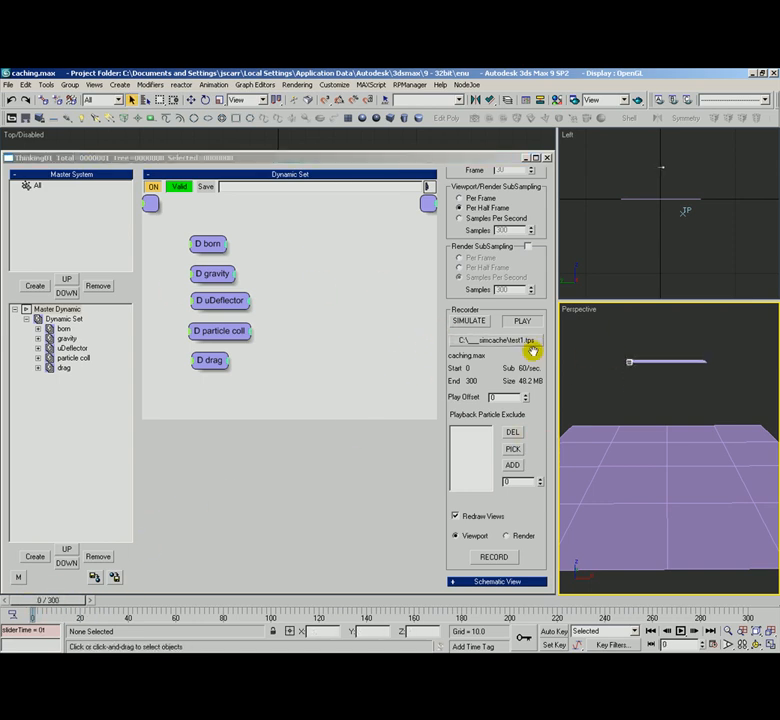
drag(503, 398, 402, 307)
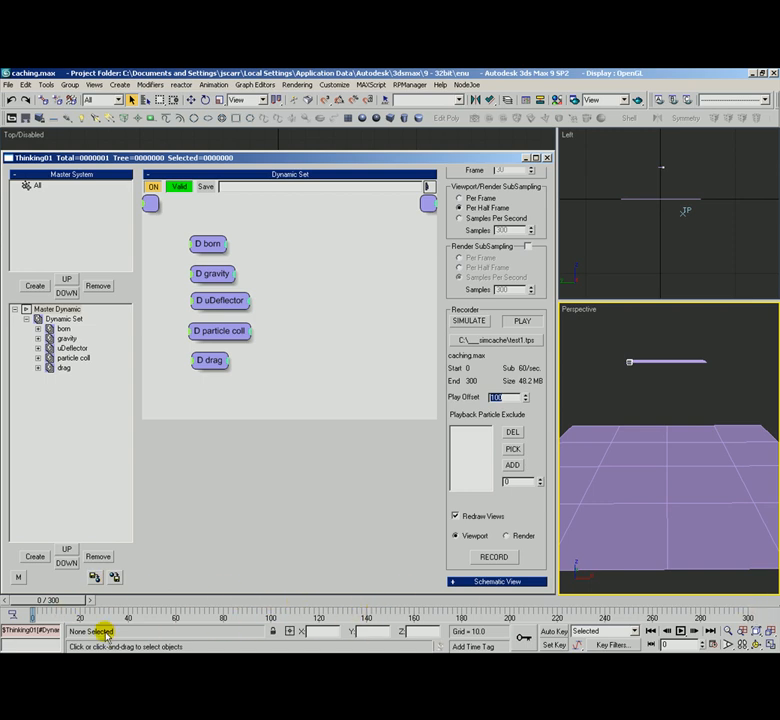
drag(64, 602, 140, 612)
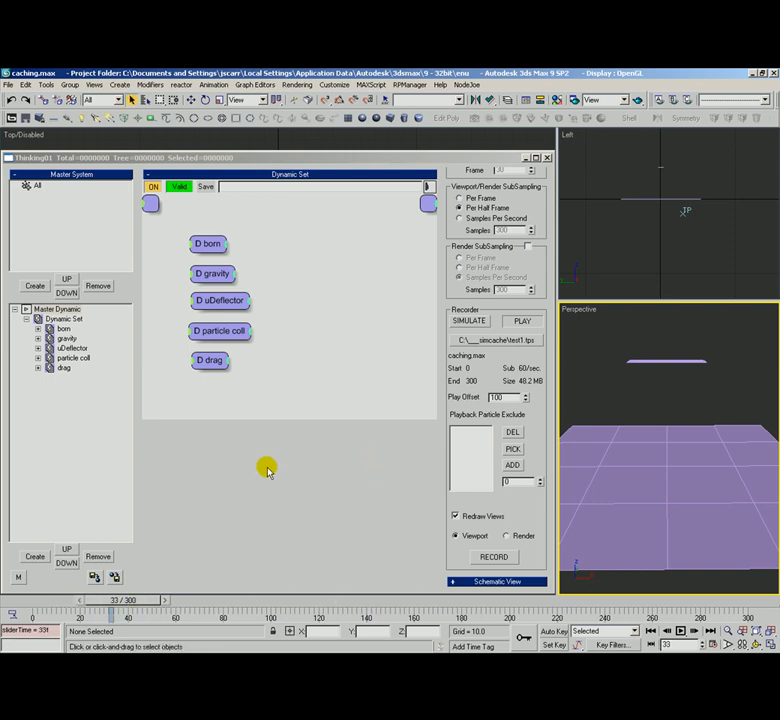
click(522, 320)
drag(136, 609, 54, 608)
Set the Play Offset to 0 and move the timeline to frame 40.
drag(512, 398, 248, 281)
text(0)
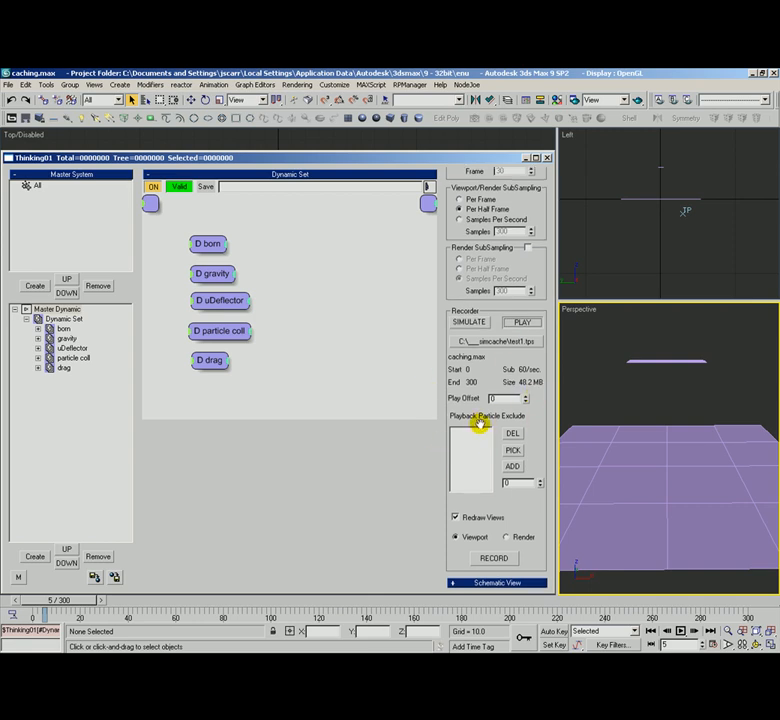
drag(84, 598, 161, 603)
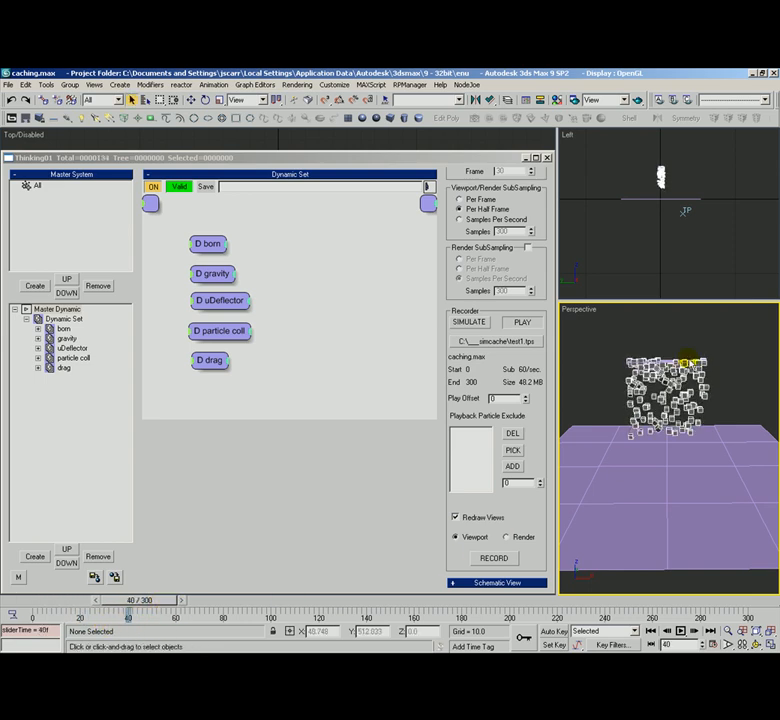
Pick a cluster of the lowest falling particles, including IDs 8, 13, 11, 18, 20, 26, 15 and 6, for Playback Particle Exclude.
alt+middle_drag(683, 327, 664, 404)
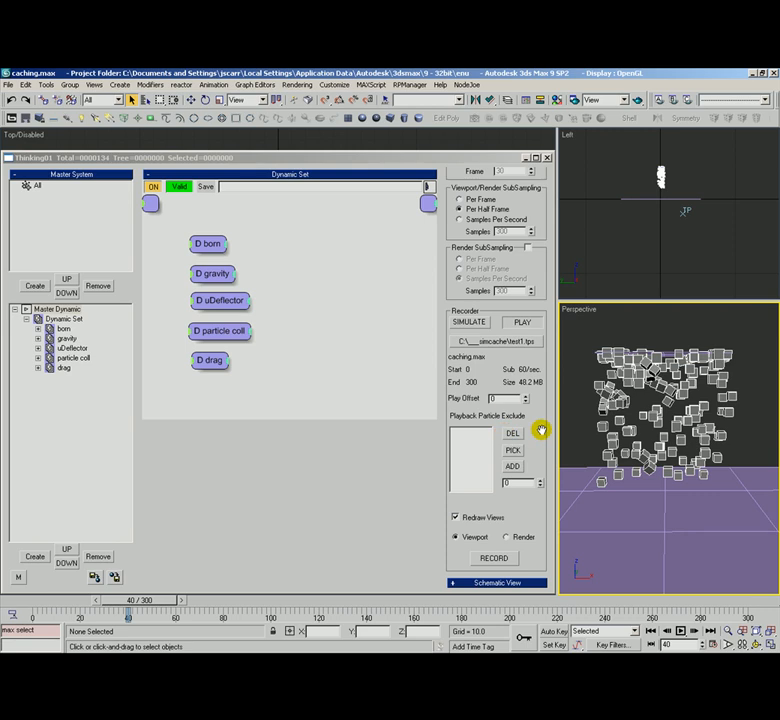
click(514, 452)
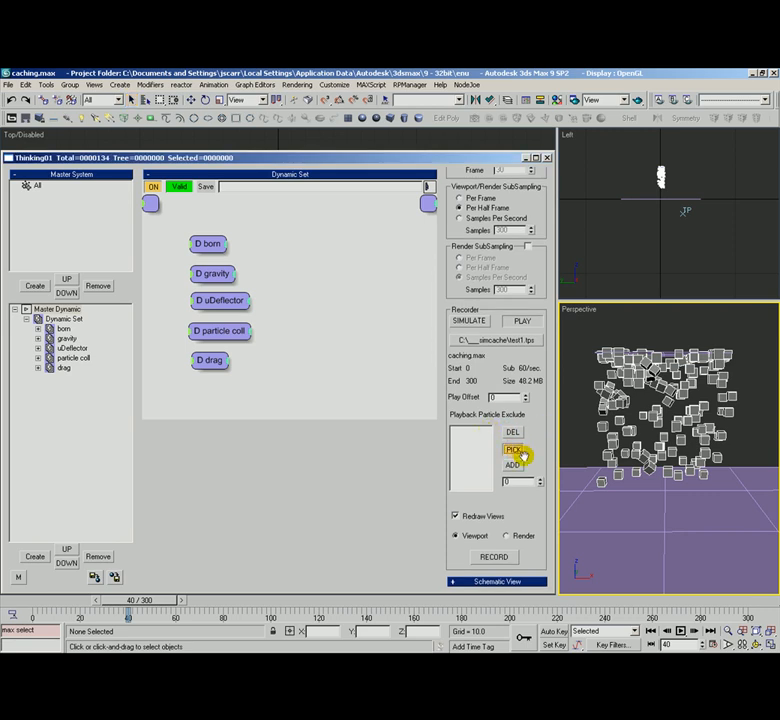
click(650, 467)
click(645, 457)
click(652, 460)
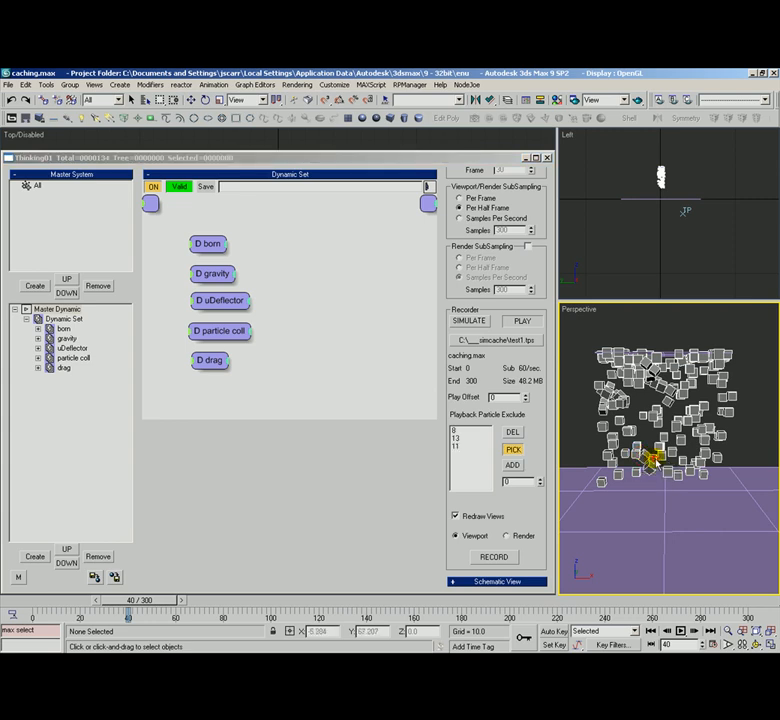
click(662, 446)
click(668, 467)
click(675, 474)
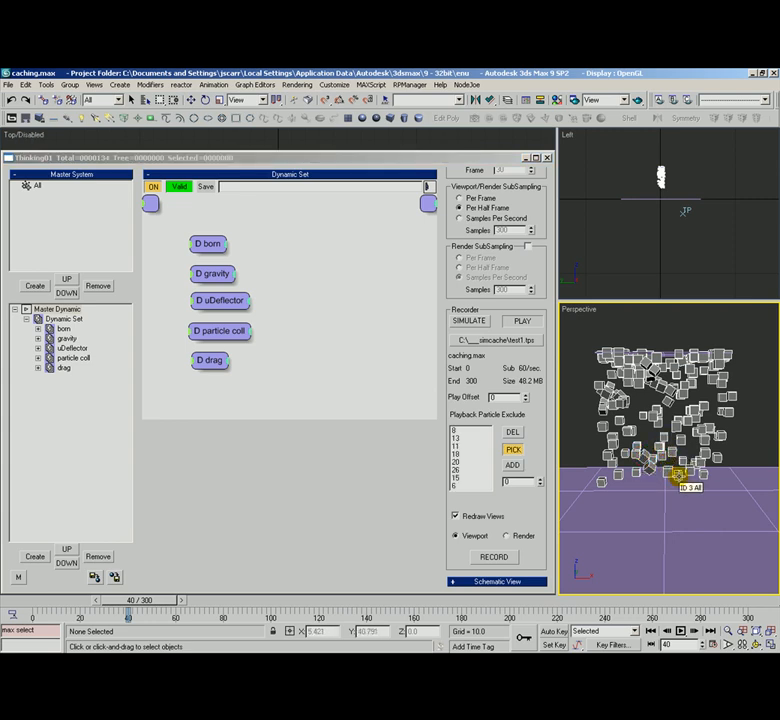
click(683, 462)
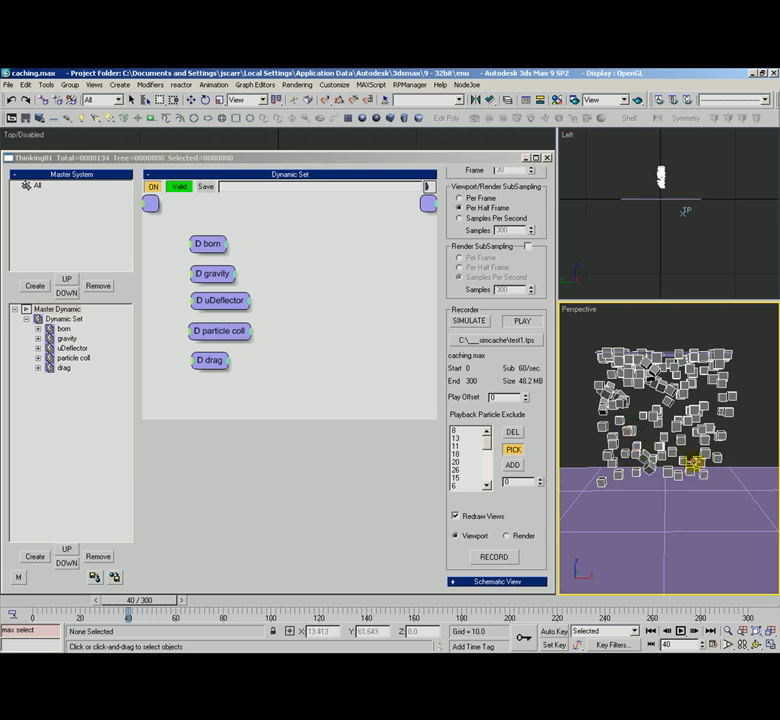
click(507, 450)
mouse_move(487, 441)
mouse_down()
mouse_move(490, 474)
mouse_move(486, 435)
mouse_up()
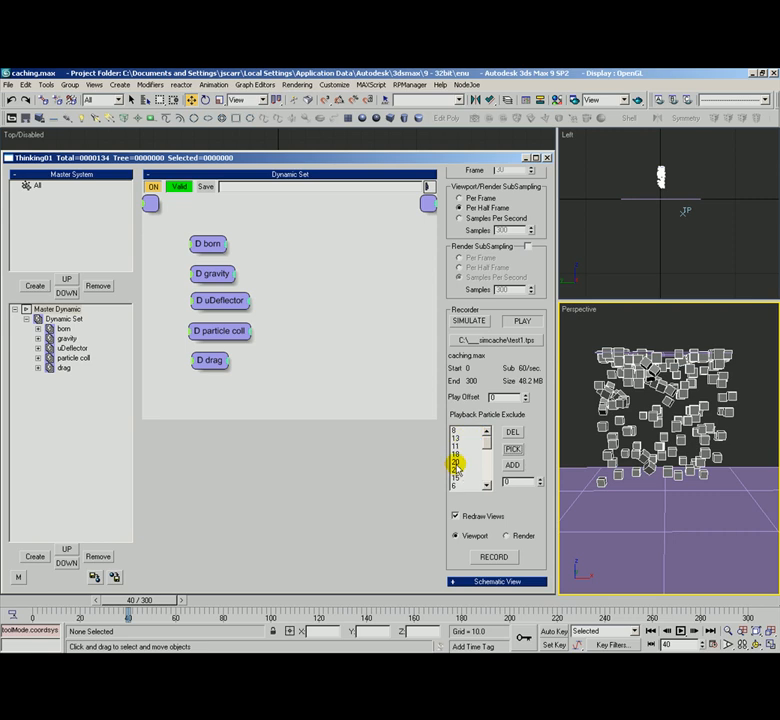
Render the Perspective view at frame 40 to check the particle exclusion, and close the render.
click(640, 337)
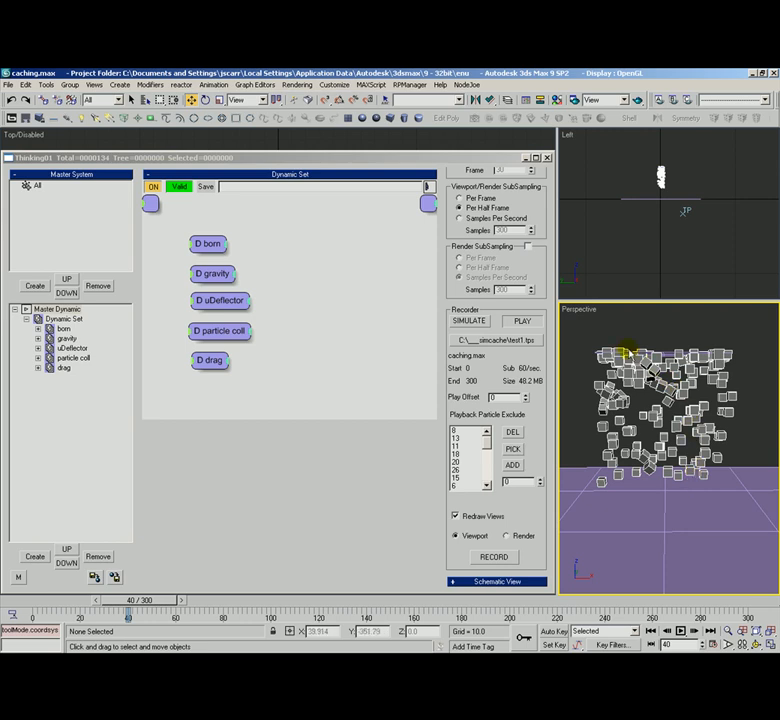
key(shift+q)
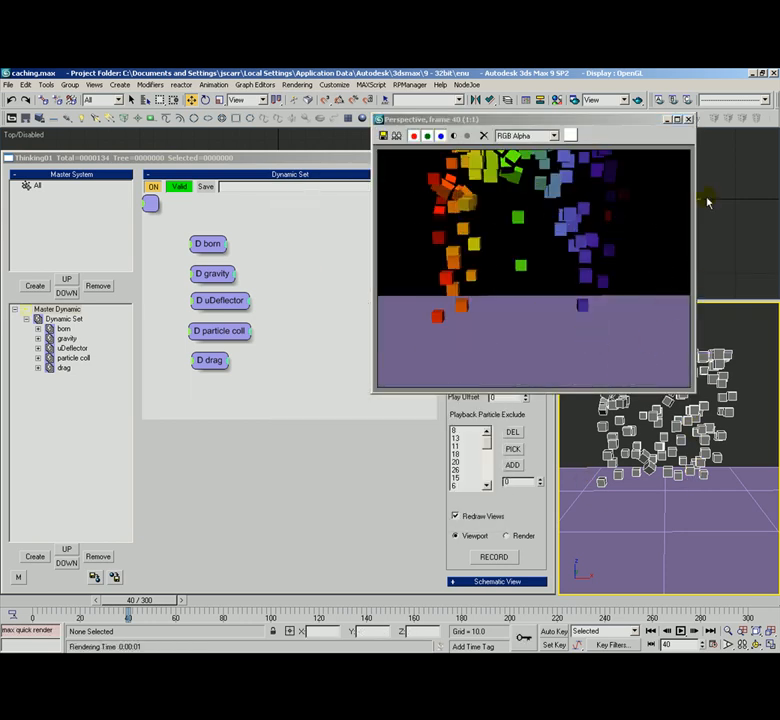
click(689, 120)
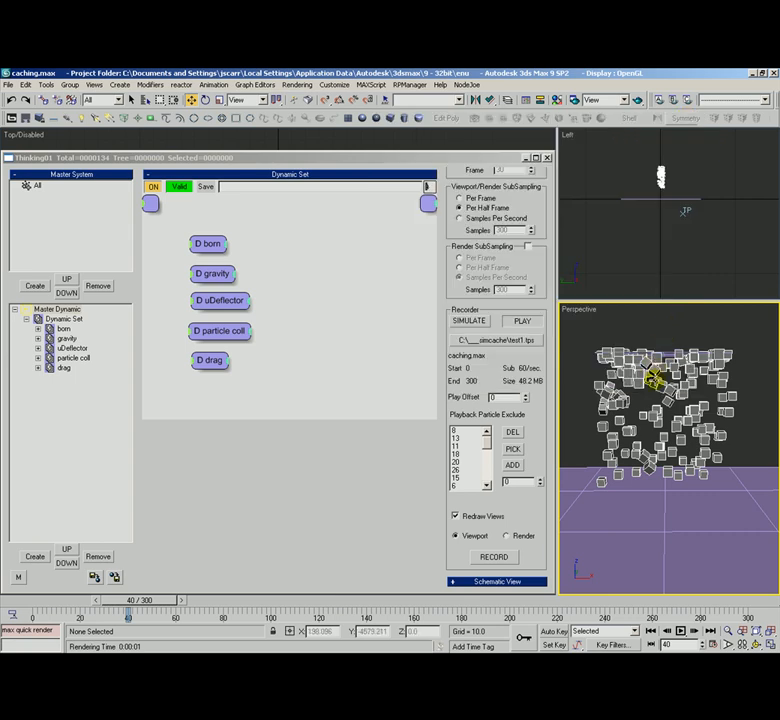
Show safe frames in the Perspective view, reframe all the particles, and render frame 40 again for inspection.
key(shift+f)
ctrl+alt+middle_drag(644, 454, 655, 472)
mouse_move(673, 440)
middle_down()
mouse_move(671, 449)
mouse_move(669, 442)
middle_up()
key(shift+q)
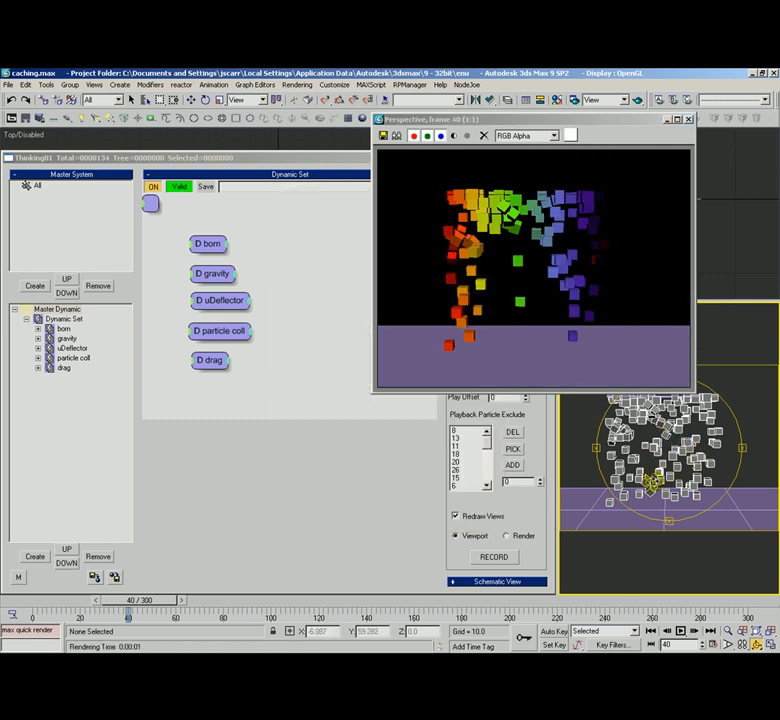
key(q)
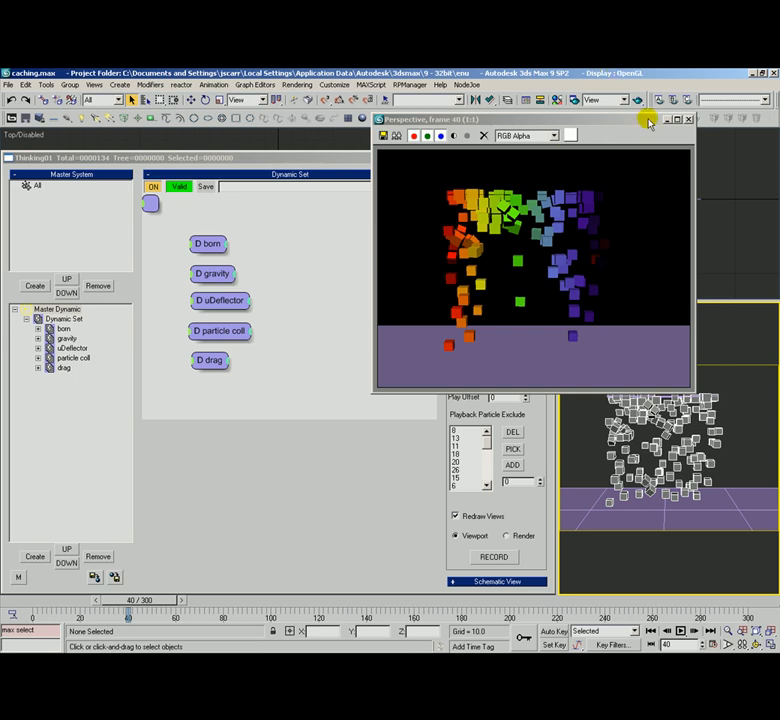
click(688, 119)
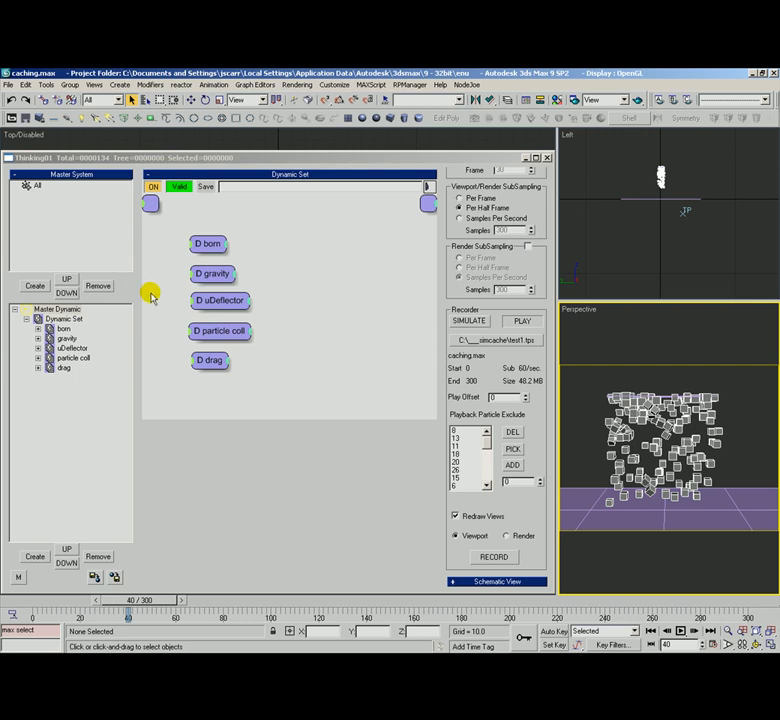
Switch the Master Dynamic's recorder to Simulate mode and back to Play mode.
click(40, 311)
drag(543, 428, 550, 275)
click(470, 342)
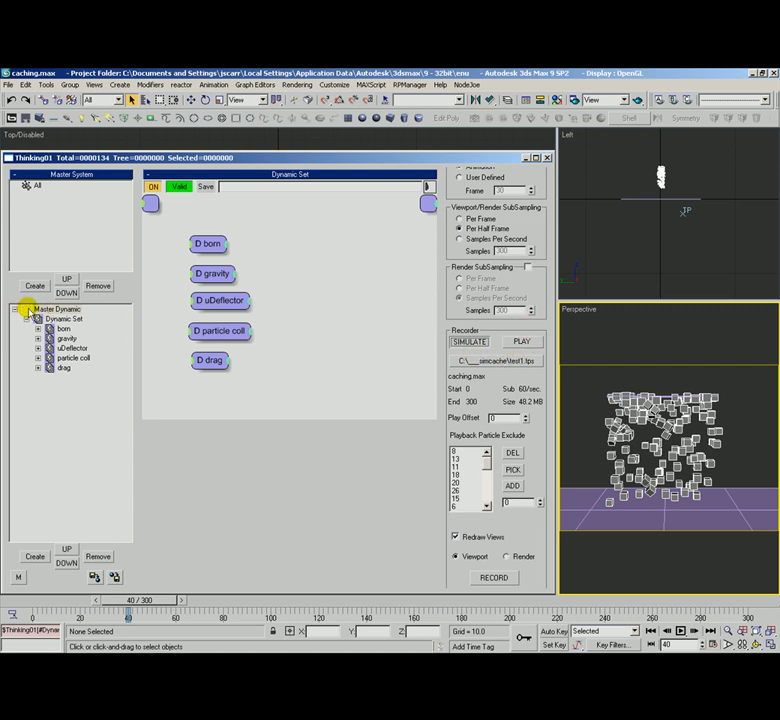
click(522, 341)
scroll(536, 411, down, 1)
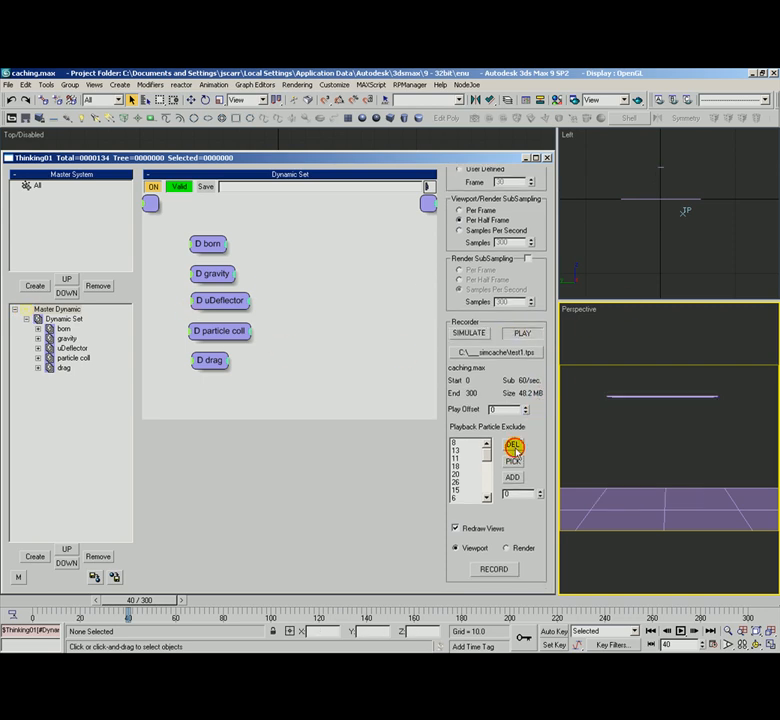
Return the timeline to frame 0 and hide the safe frames in the reframed Perspective view.
drag(99, 603, 4, 604)
scroll(673, 404, down, 3)
middle_drag(677, 409, 679, 415)
mouse_move(679, 415)
mouse_down()
mouse_move(677, 395)
mouse_move(676, 404)
mouse_up()
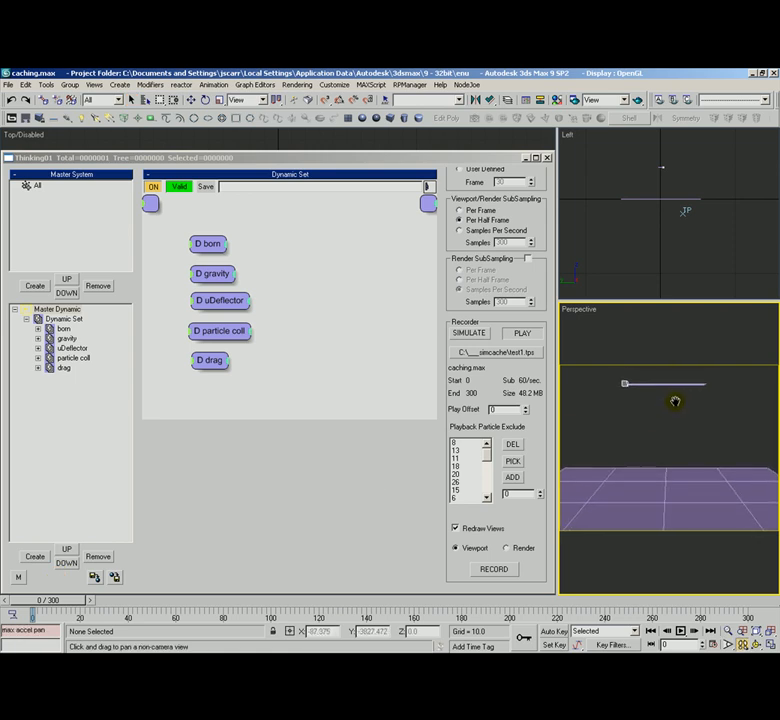
key(shift+f)
key(alt+z)
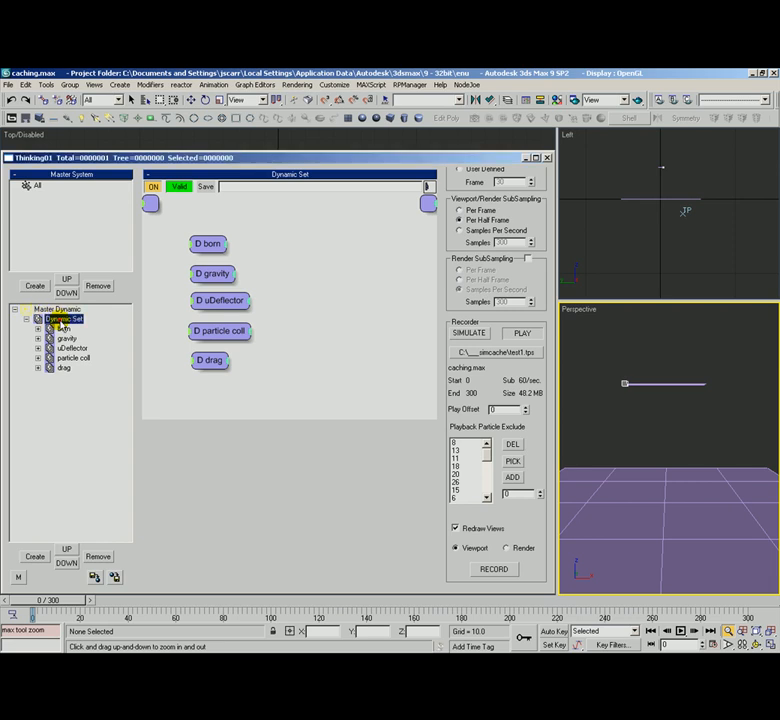
Stop the Master Dynamic's cache through its cache commands and set it to Cache Play again.
click(60, 319)
click(56, 309)
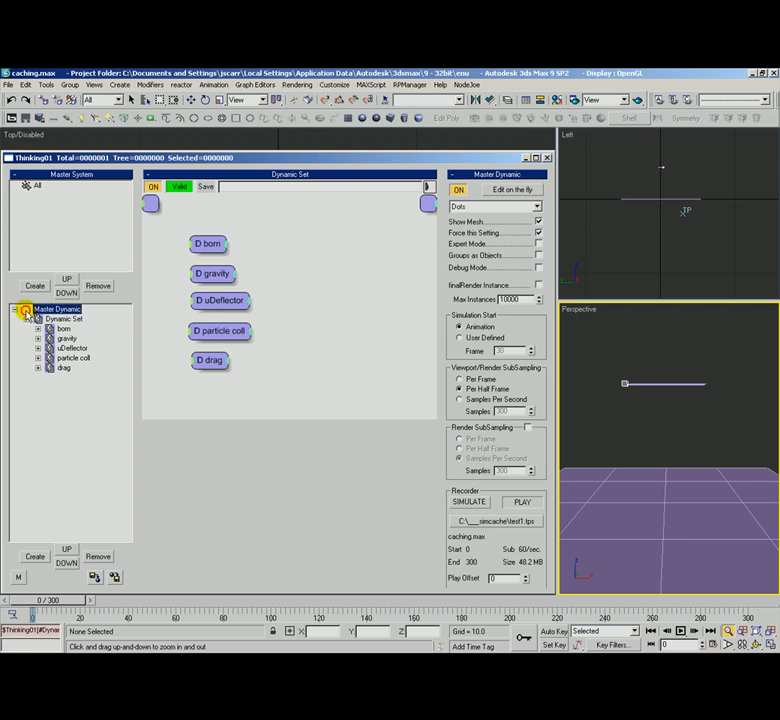
right_click(27, 311)
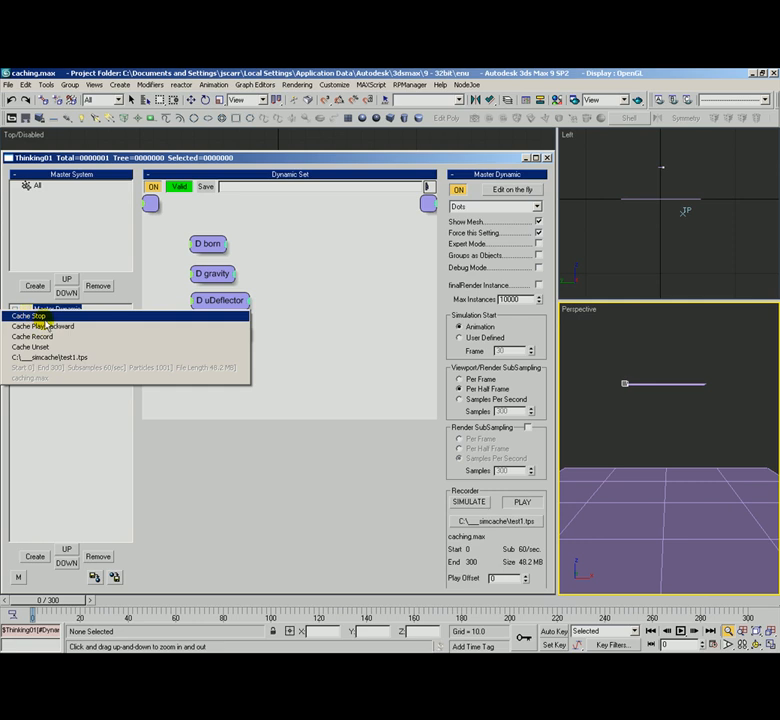
click(24, 316)
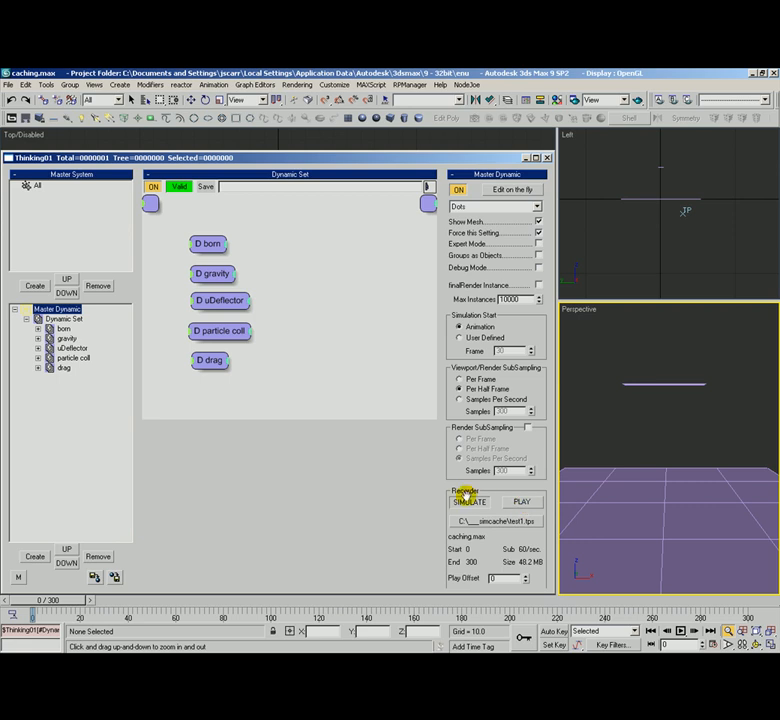
right_click(22, 311)
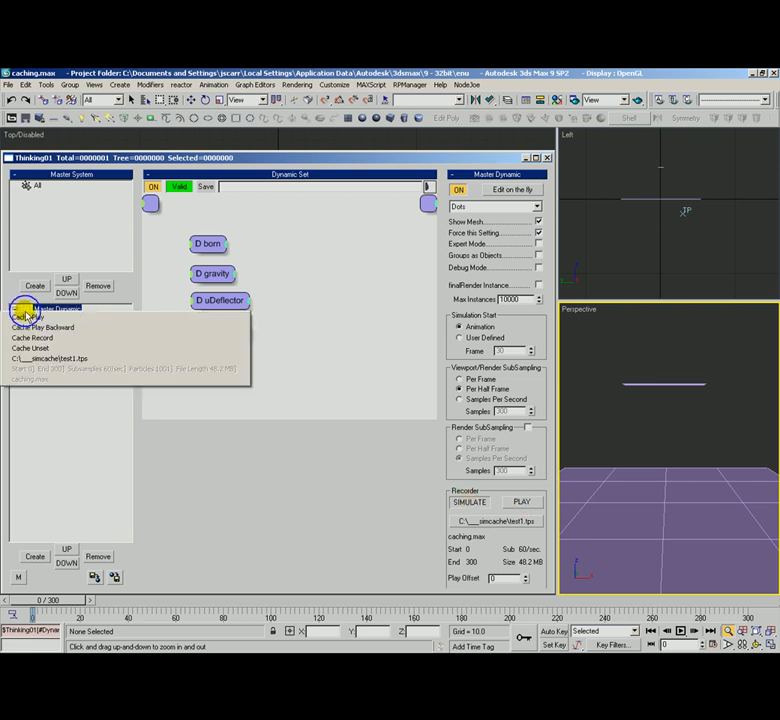
click(28, 317)
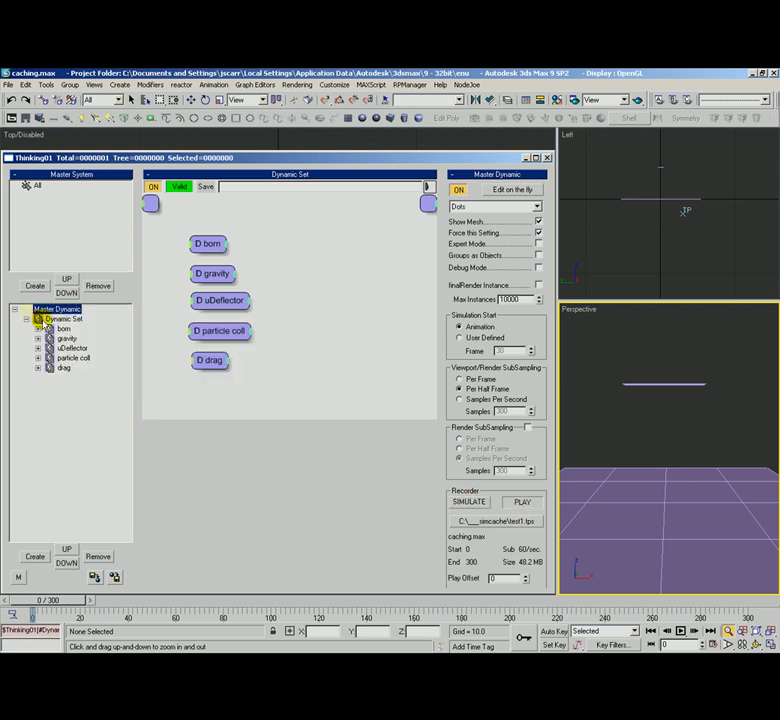
Enable Cache Play Backward on Master Dynamic and scrub the timeline to frame 259 and back to frame 0.
right_click(26, 312)
click(48, 328)
drag(58, 602, 664, 612)
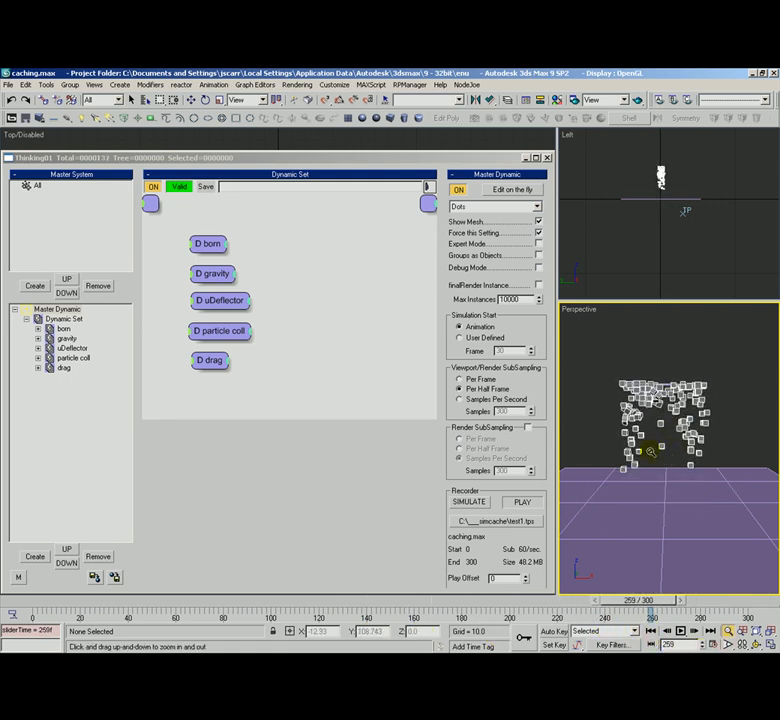
drag(657, 601, 17, 574)
key(alt+z)
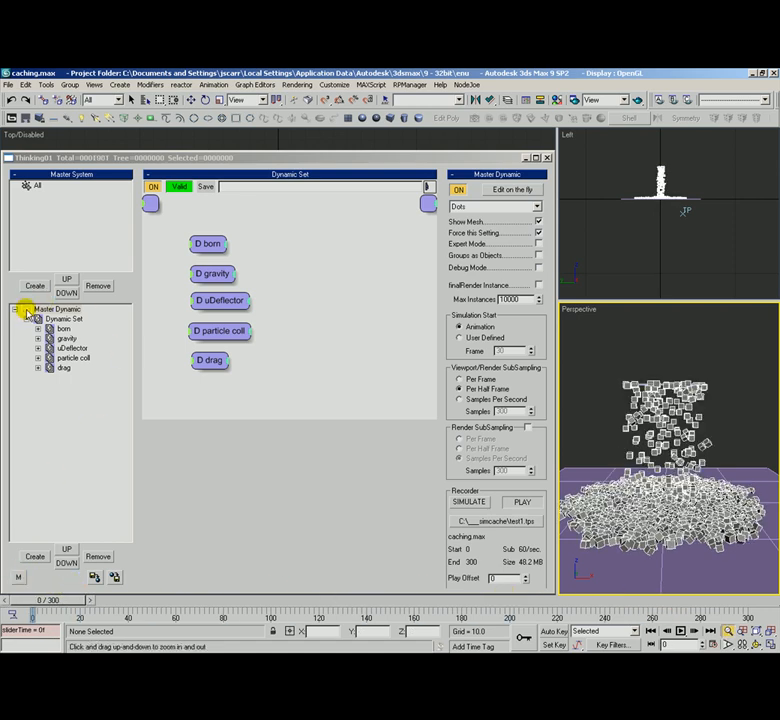
Turn off Cache Play Backward on Master Dynamic and refresh the particles at frame 0.
right_click(27, 312)
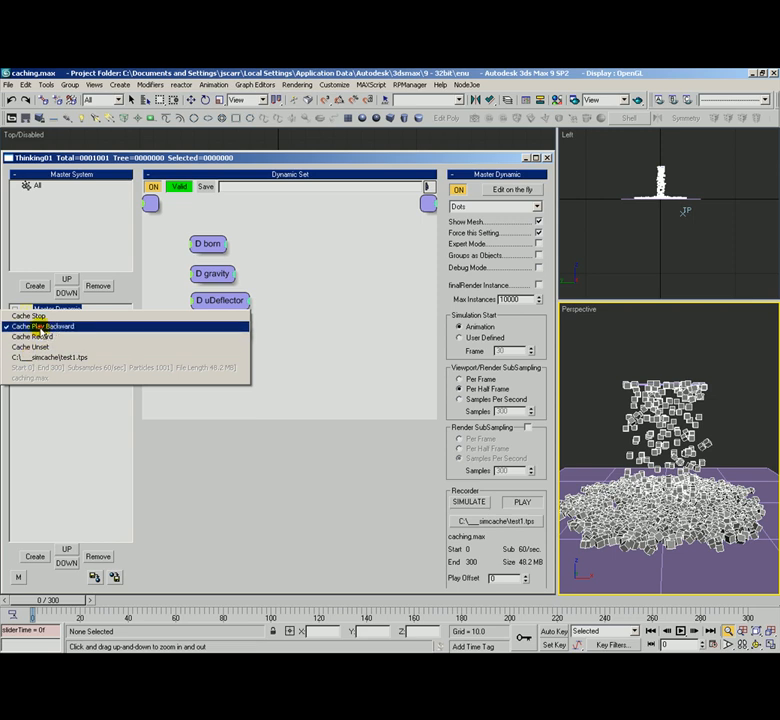
click(28, 327)
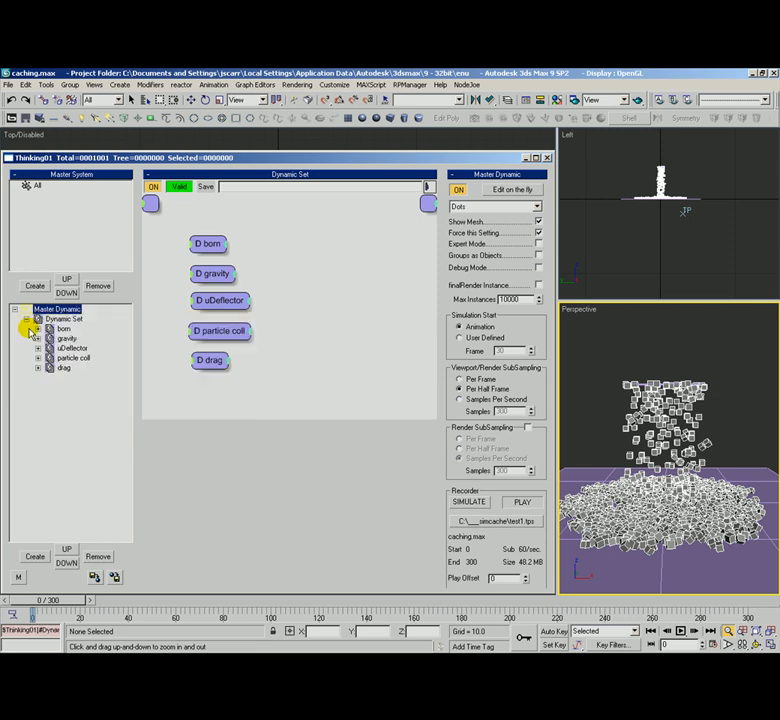
drag(49, 598, 32, 594)
click(505, 504)
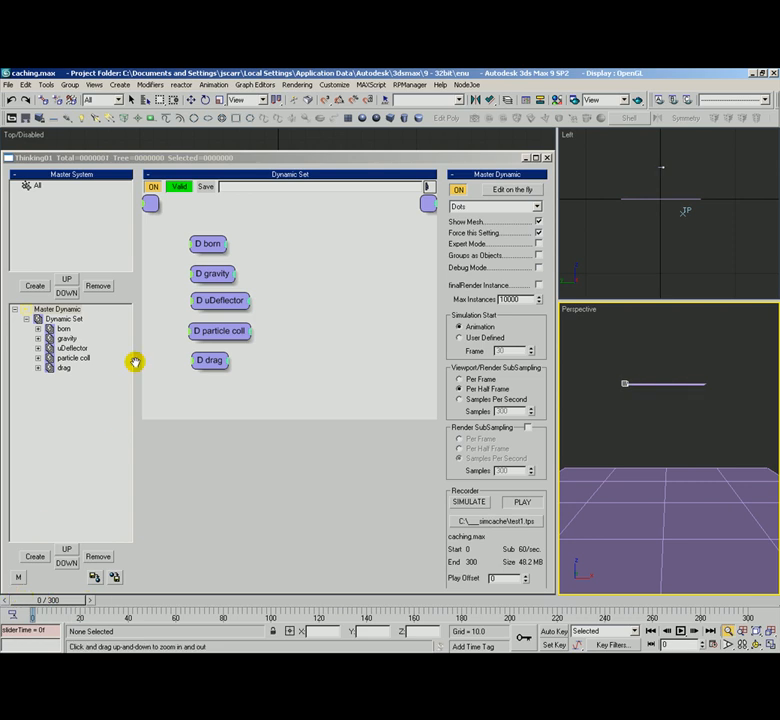
Try to unset the Master Dynamic's cache with Cache Unset and check the Recorder settings.
click(27, 313)
right_click(27, 310)
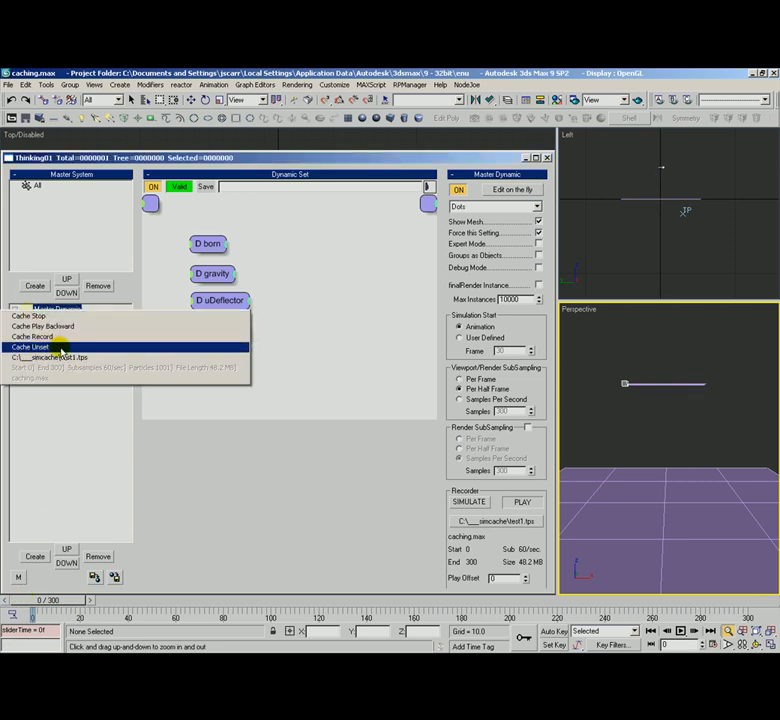
click(62, 347)
scroll(533, 470, down, 3)
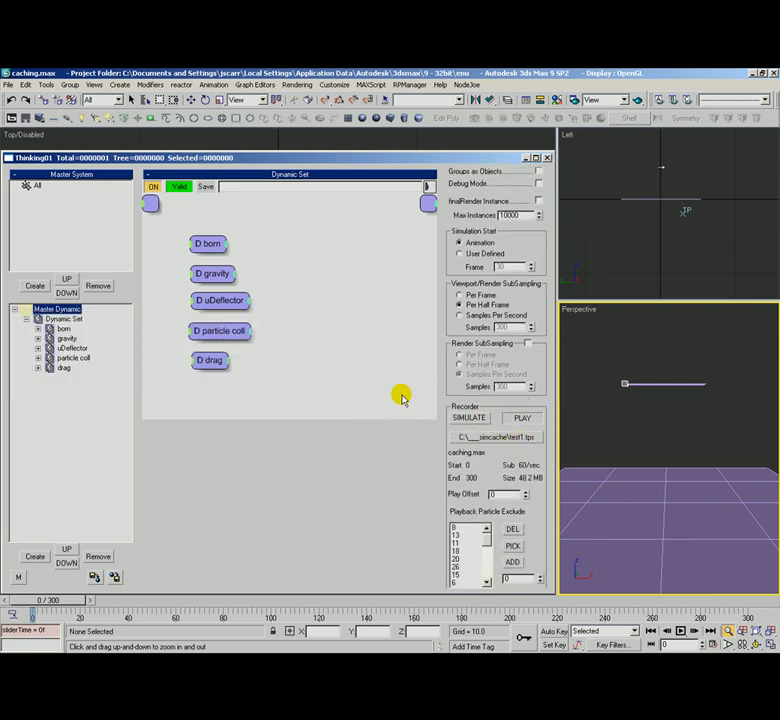
Choose test1.tps in the ___simcache folder as the Master Dynamic's cache file.
right_click(27, 311)
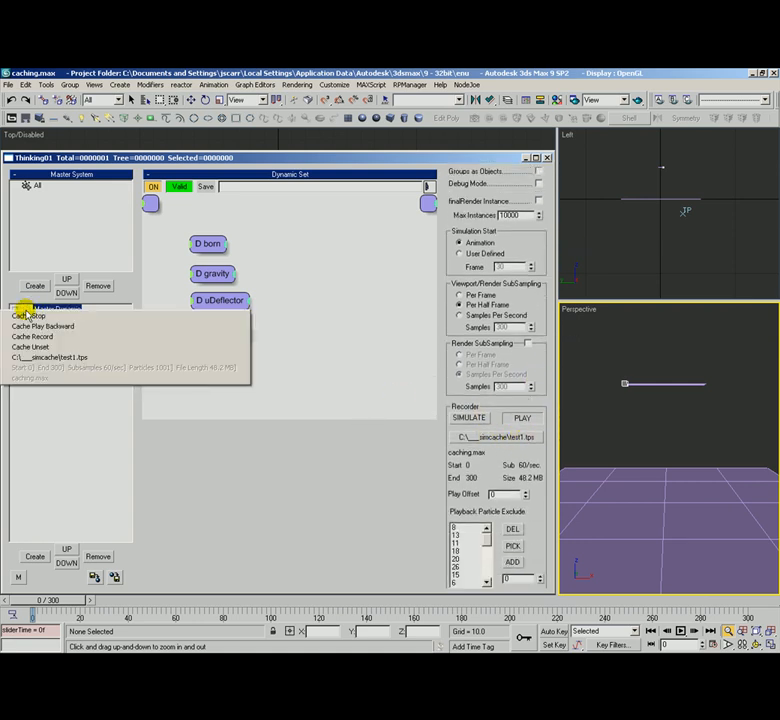
click(55, 358)
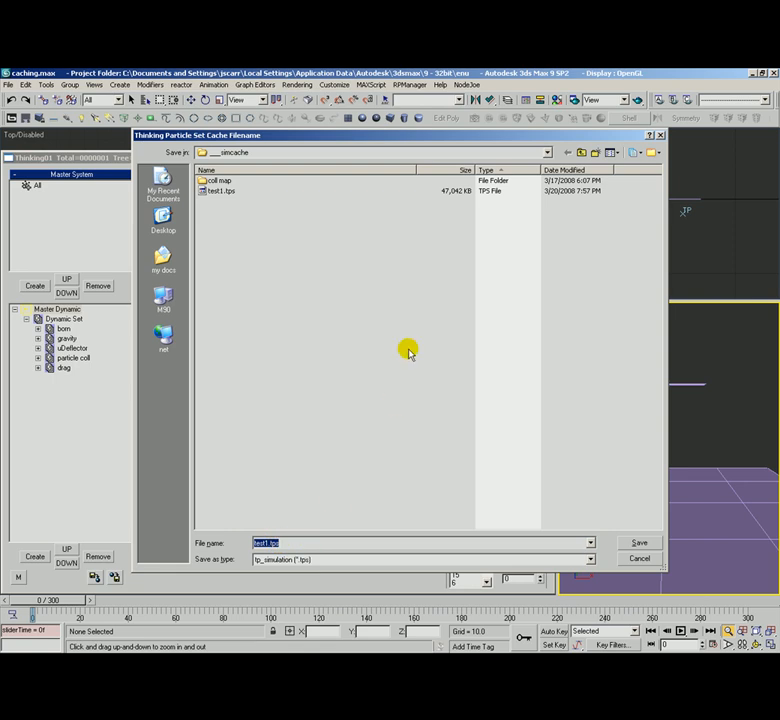
click(305, 153)
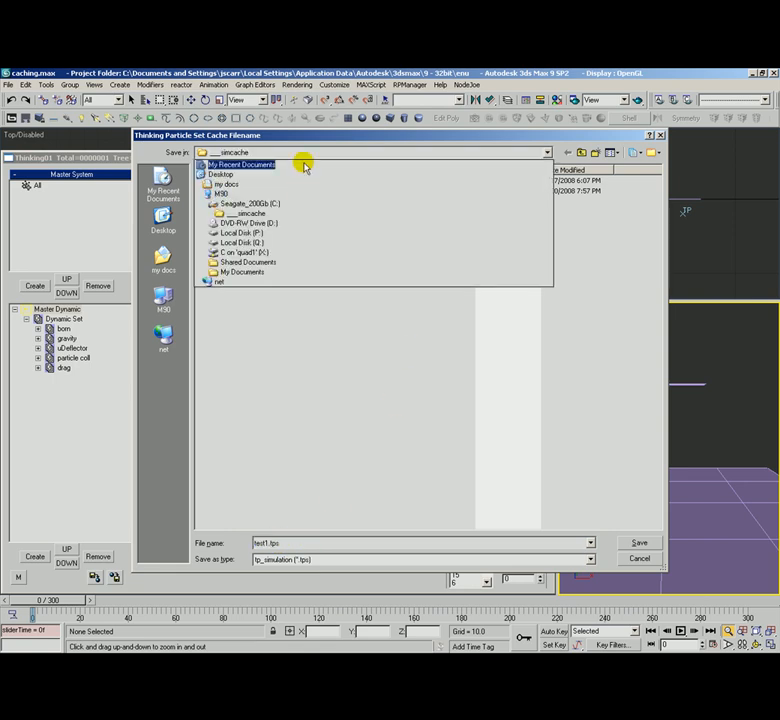
click(291, 348)
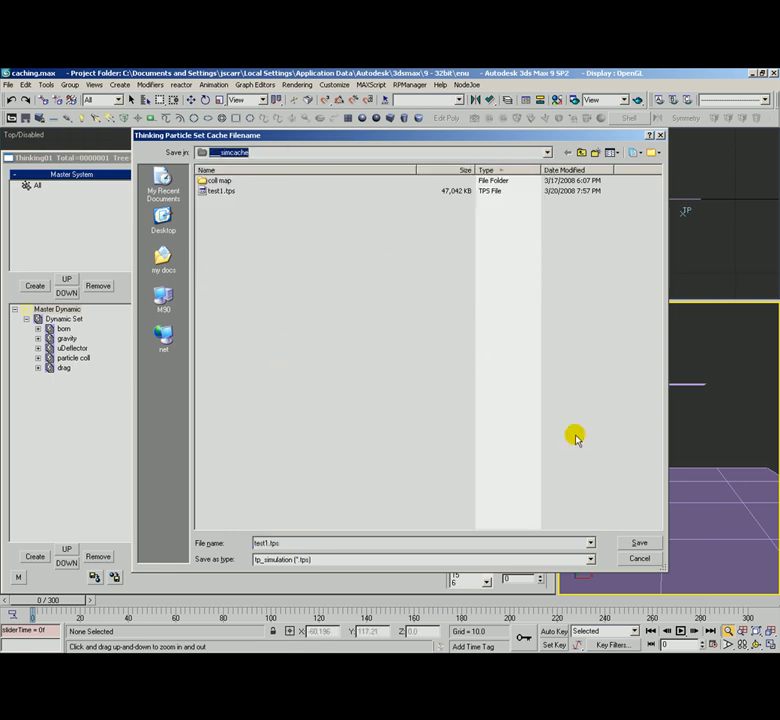
click(639, 543)
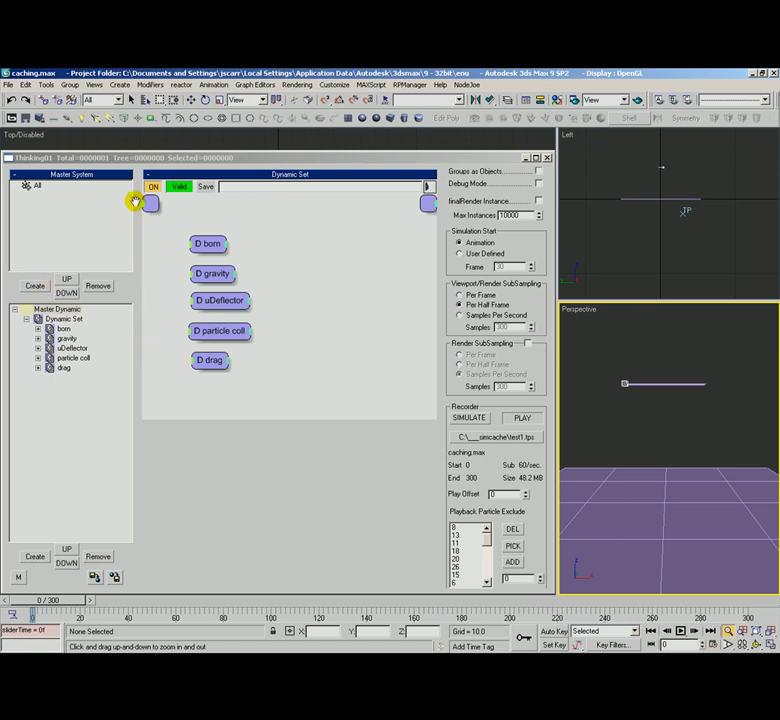
Review the Master Dynamic's cache commands and cache details, and reselect Master Dynamic.
right_click(22, 310)
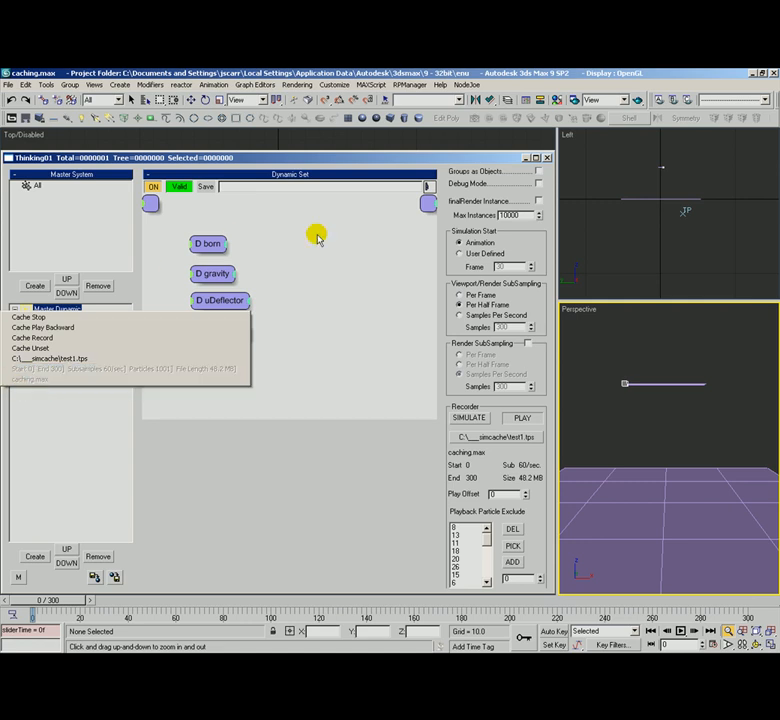
click(306, 270)
click(58, 310)
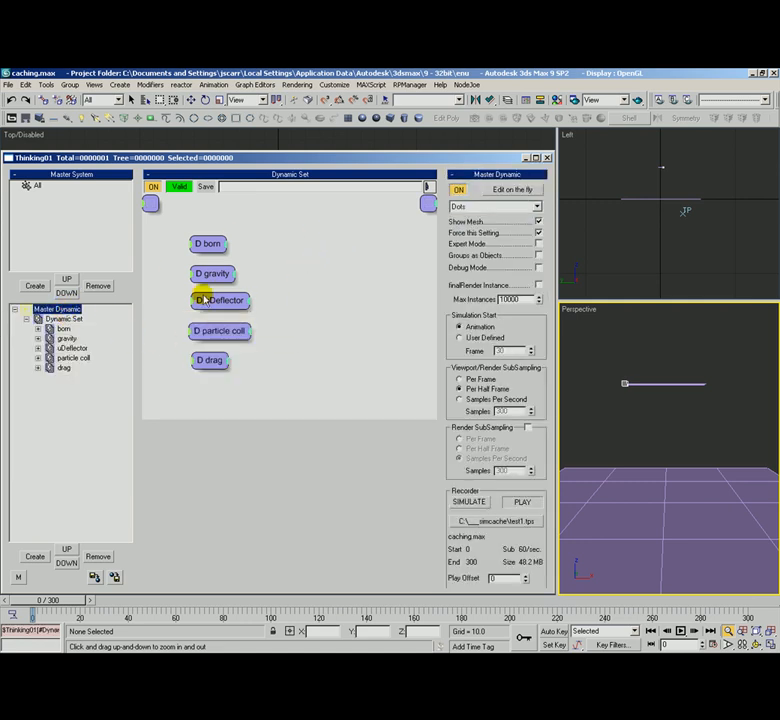